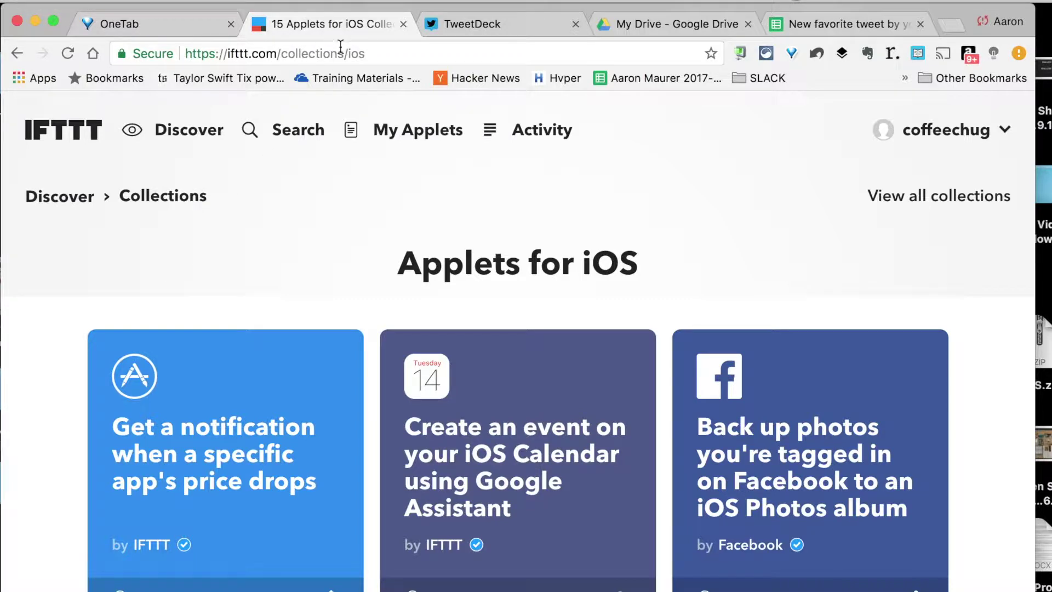
# - Remove '/collections/ios' from the address to load the IFTTT Discover page at ifttt.com
pyautogui.moveTo(279, 53); pyautogui.dragTo(367, 32)
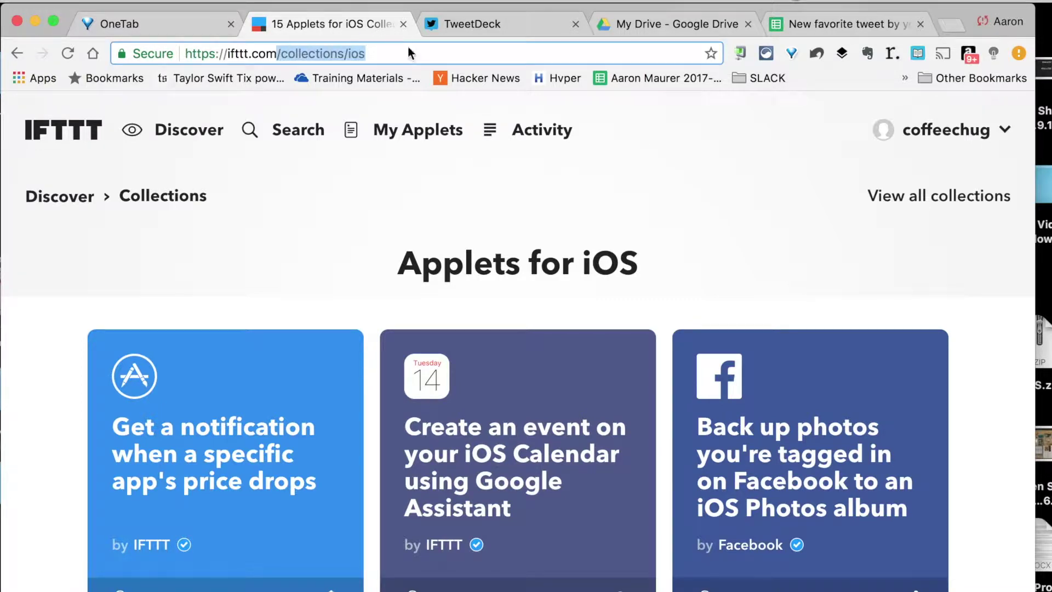
pyautogui.press('BackSpace')
pyautogui.press('Return')
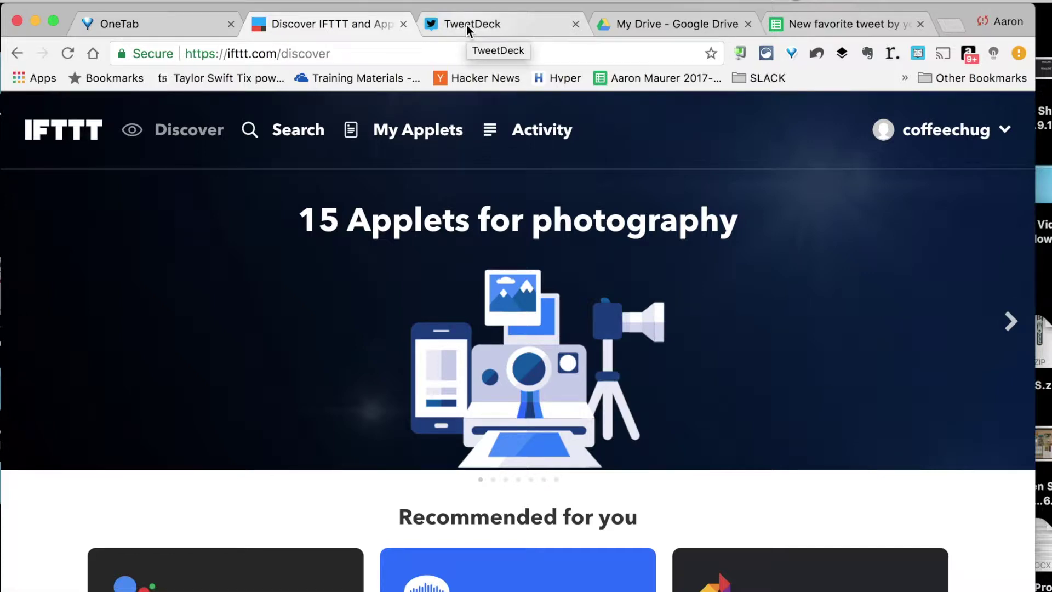
# - View TweetDeck's #iaedchat, #deeperlearning and #makered columns, then return to the IFTTT page
pyautogui.click(481, 23)
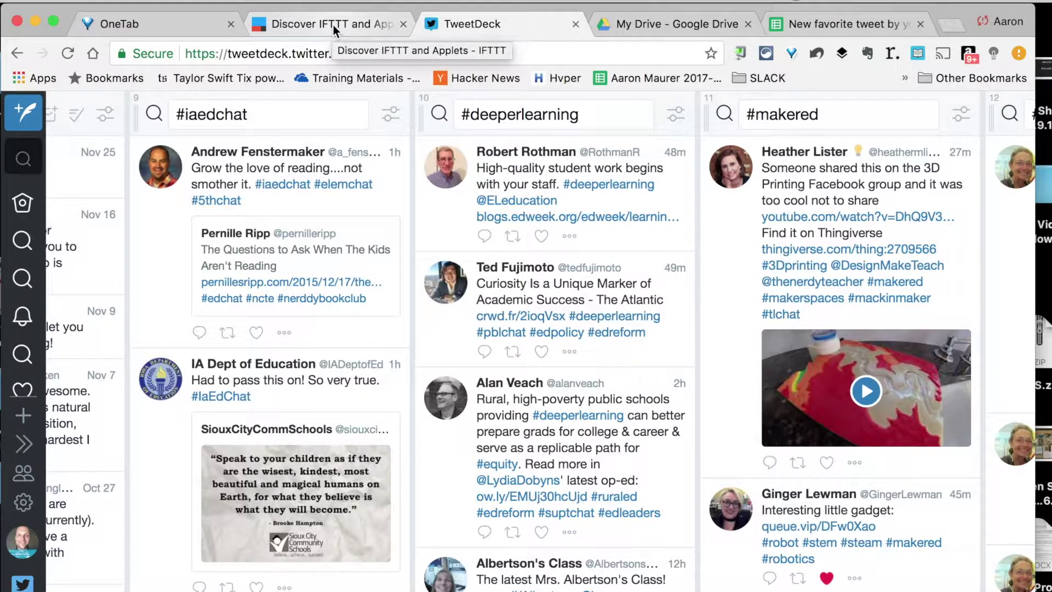
pyautogui.click(333, 26)
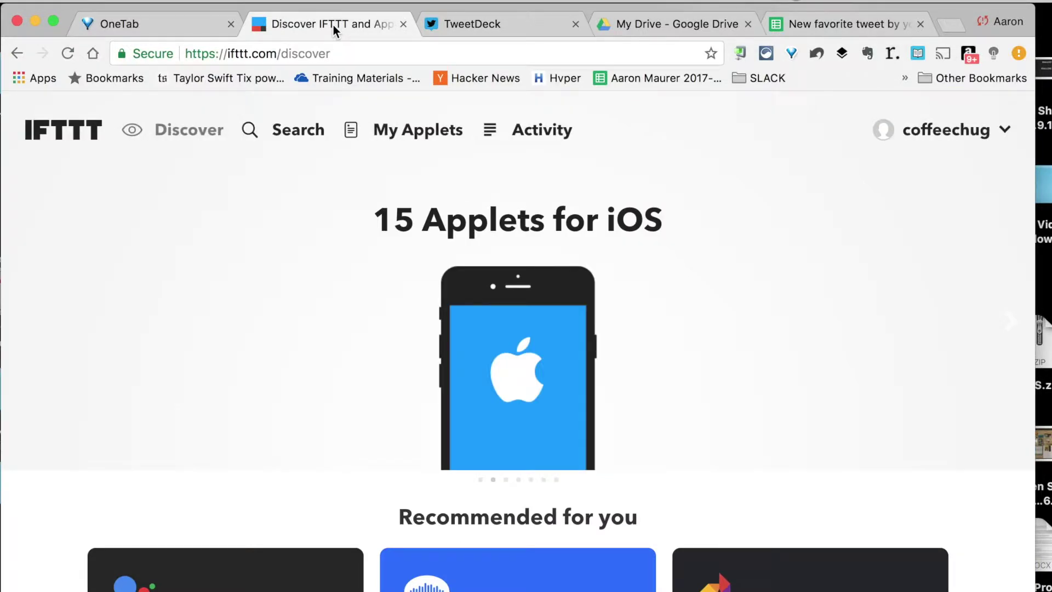
# - Create a new applet from My Applets with Twitter's 'New liked tweet by you' as trigger
pyautogui.click(414, 134)
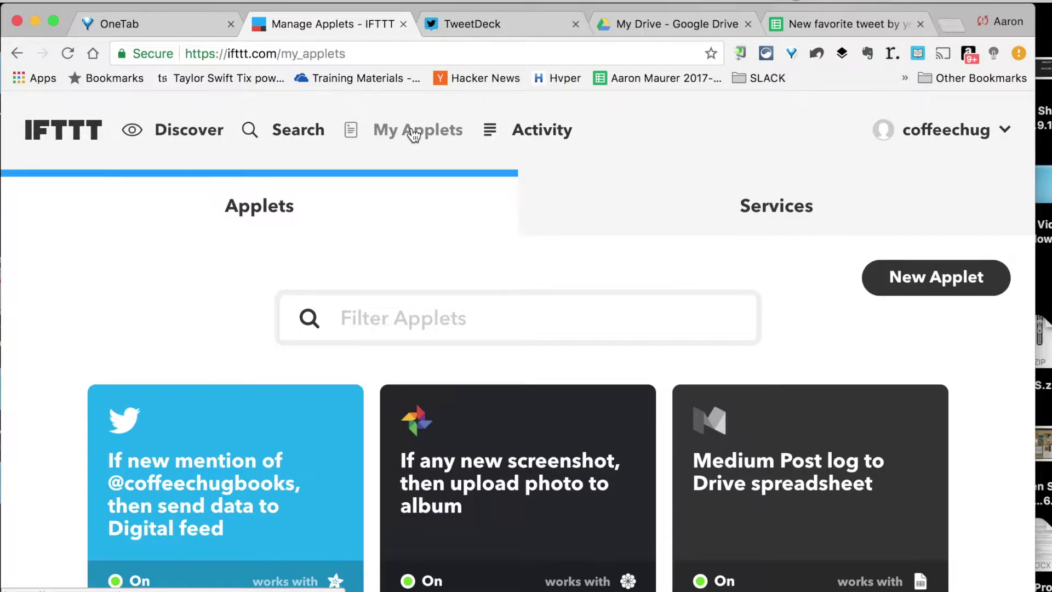
pyautogui.click(945, 296)
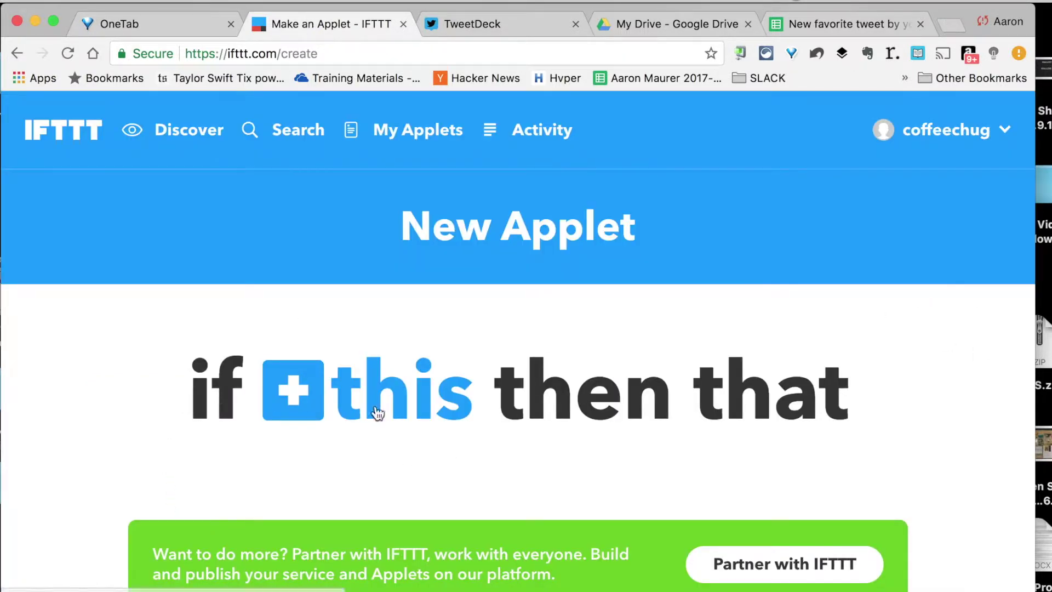
pyautogui.click(382, 404)
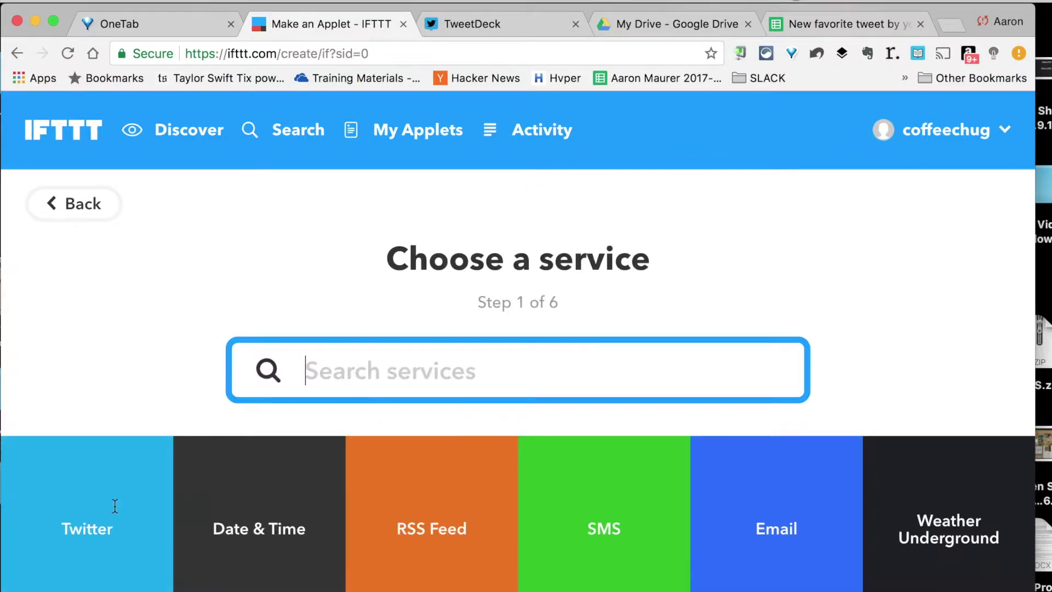
pyautogui.click(84, 515)
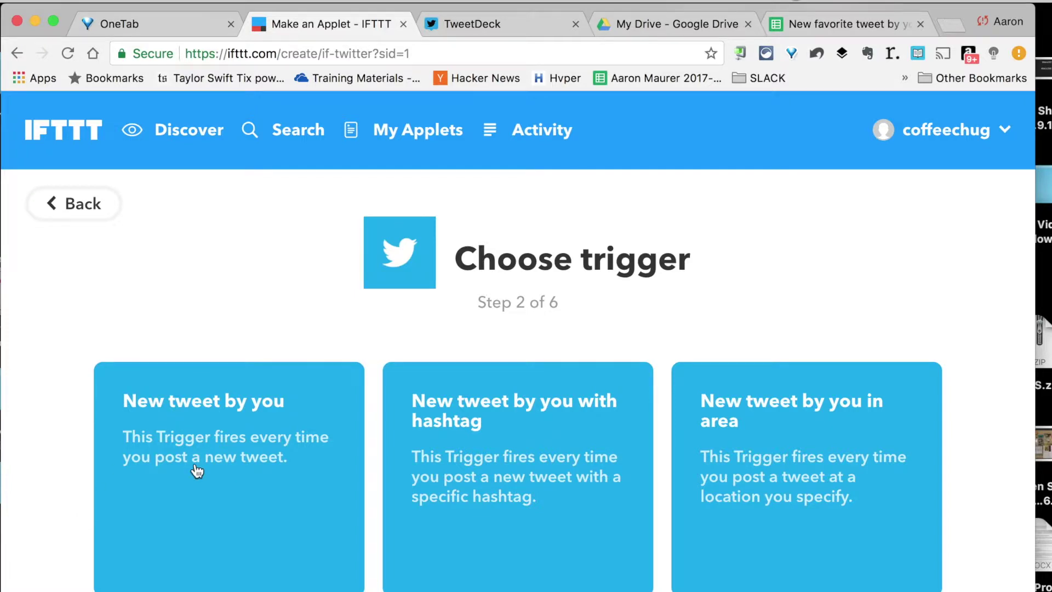
pyautogui.scroll(-5, 198, 471)
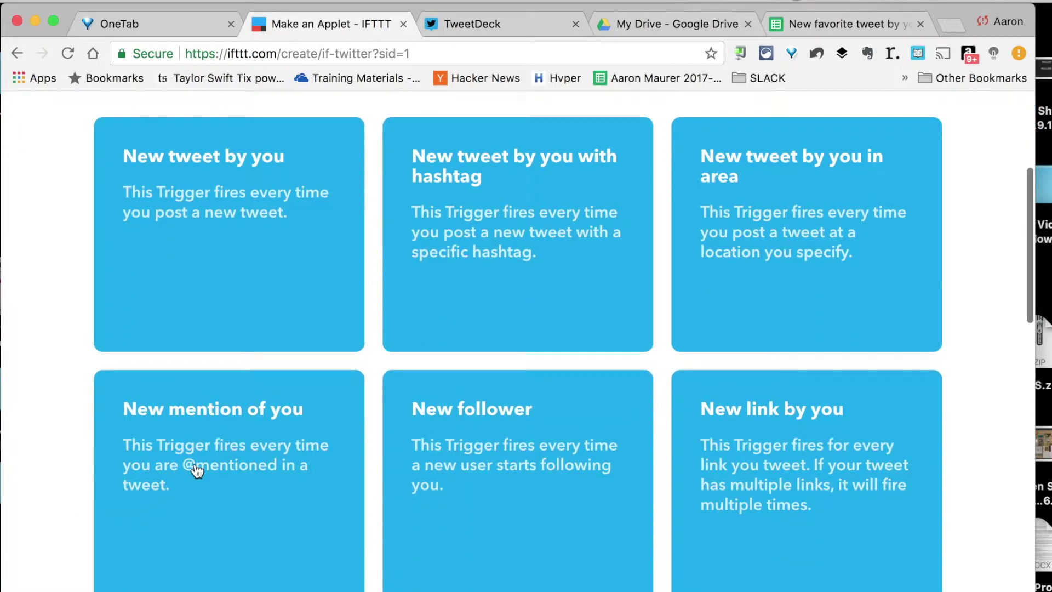
pyautogui.scroll(-5, 197, 470)
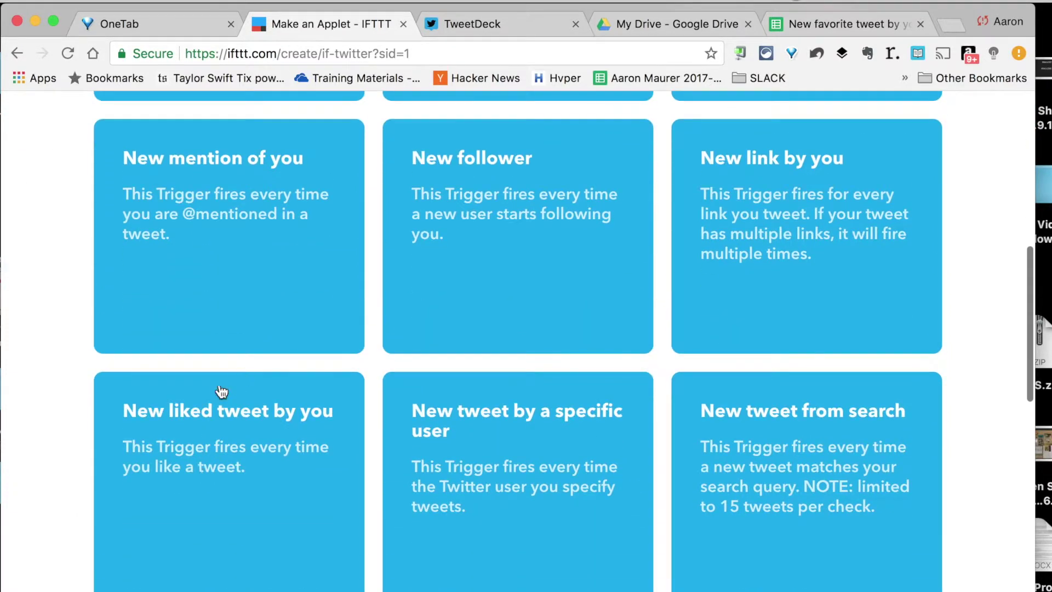
pyautogui.click(203, 466)
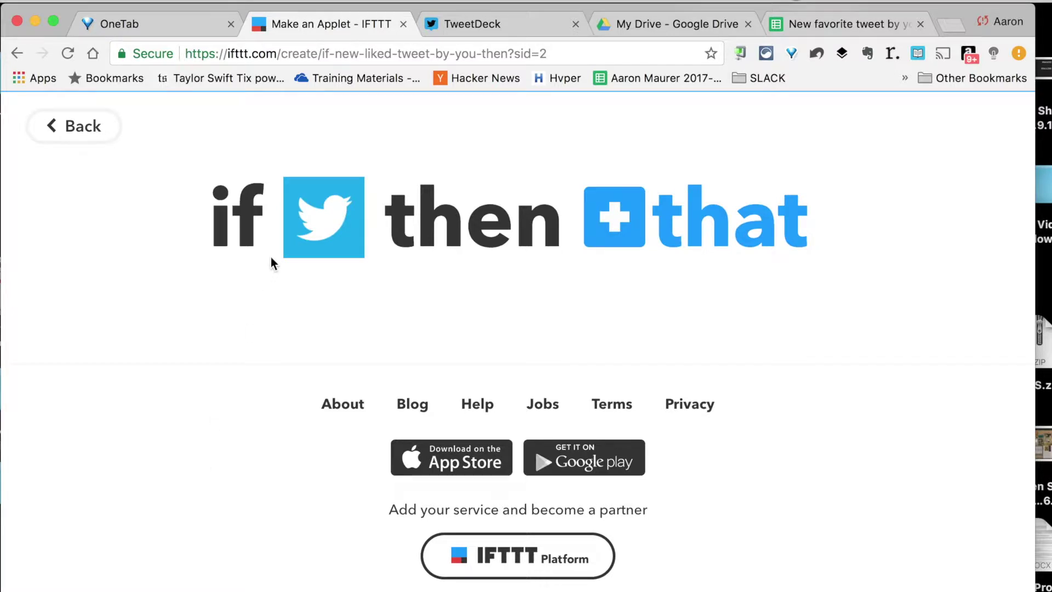
# - Search 'sheet' and set the action to Google Sheets 'Add row to spreadsheet'
pyautogui.click(667, 224)
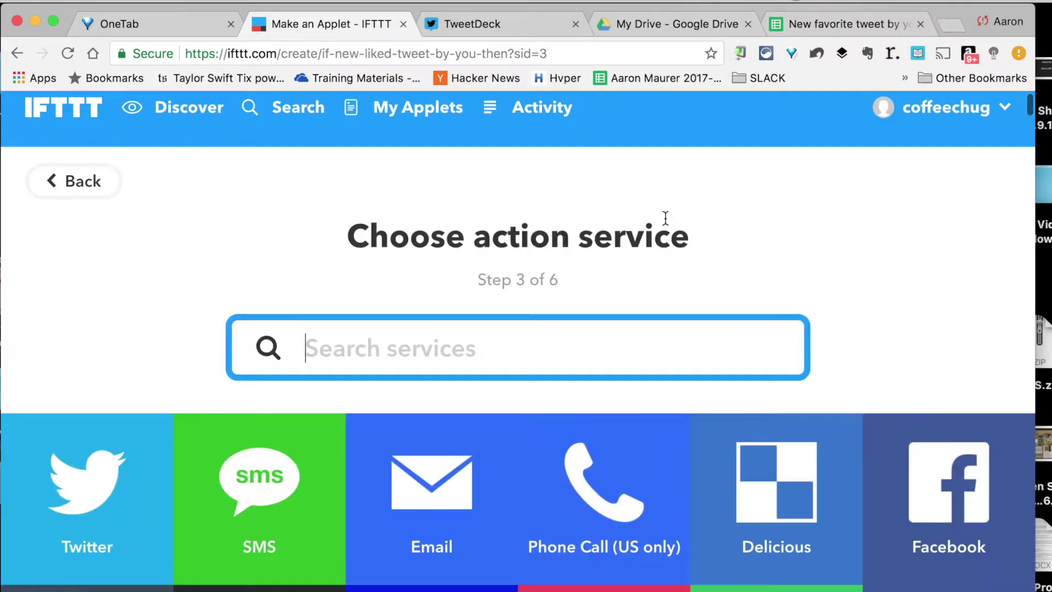
pyautogui.scroll(-15, 258, 308)
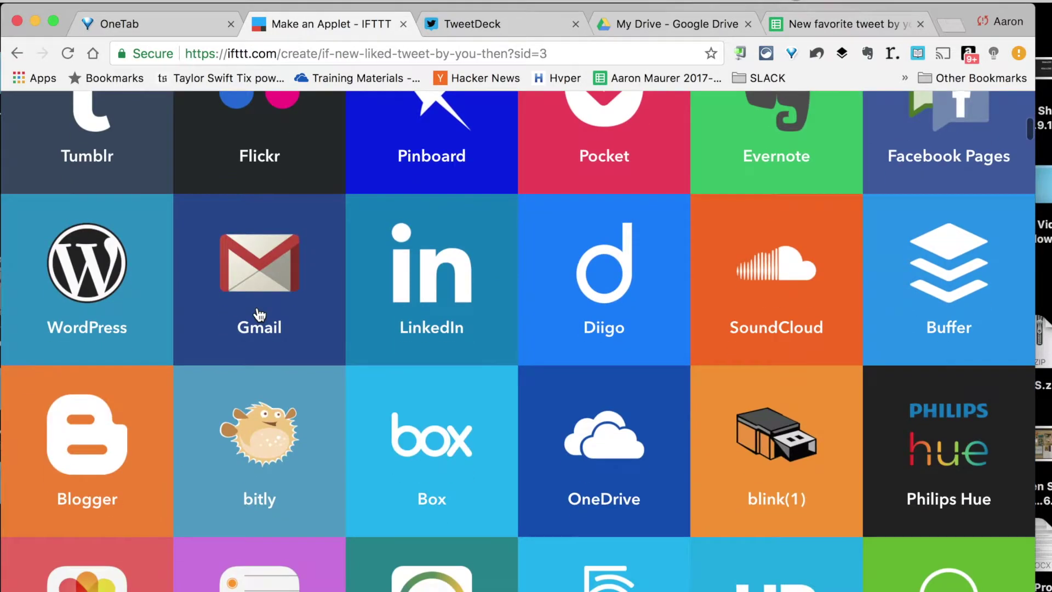
pyautogui.scroll(-10, 259, 314)
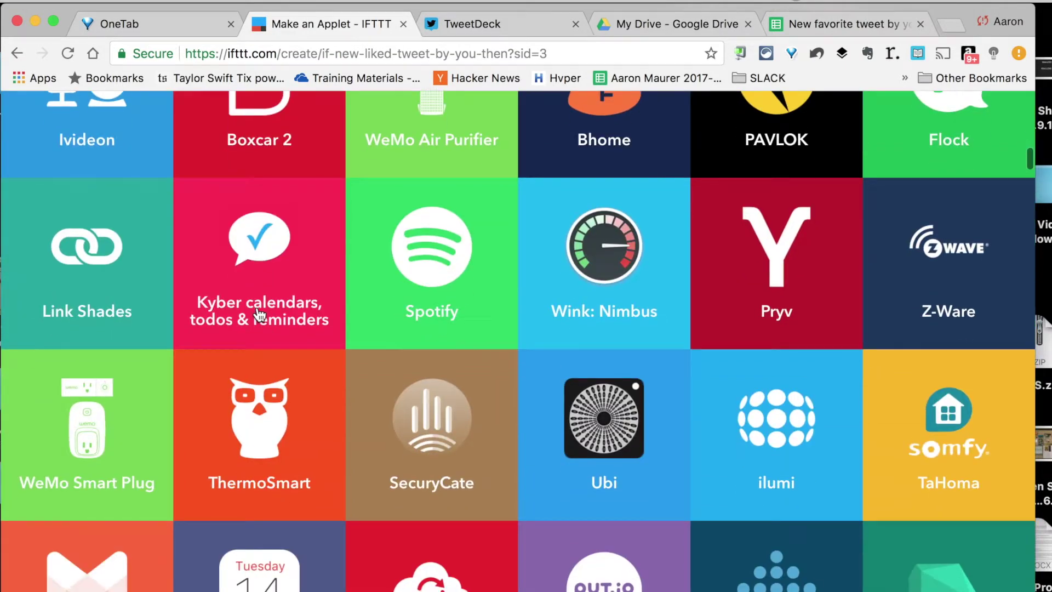
pyautogui.scroll(-10, 259, 314)
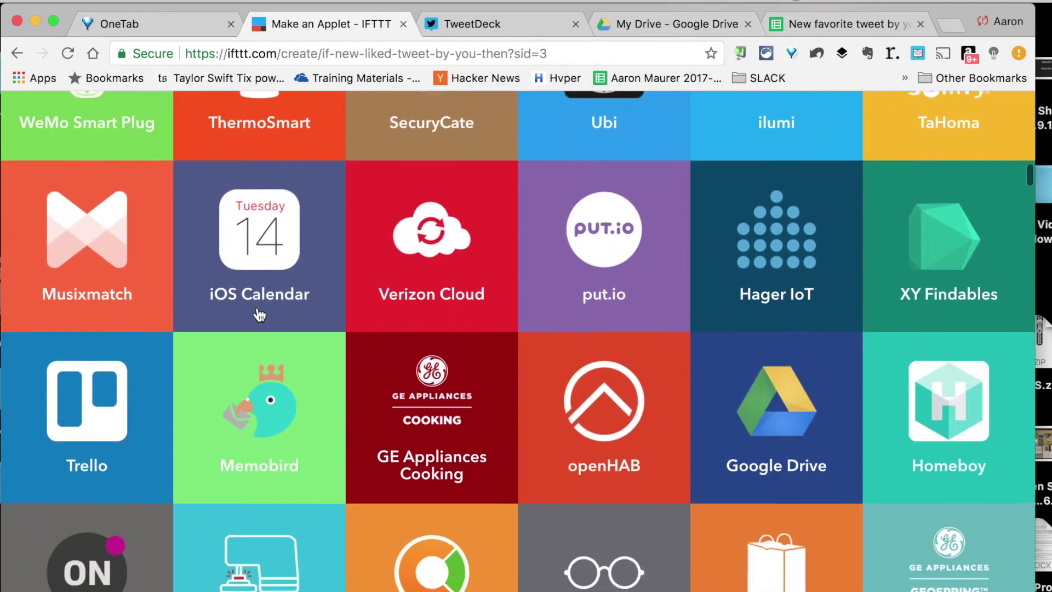
pyautogui.scroll(20, 259, 314)
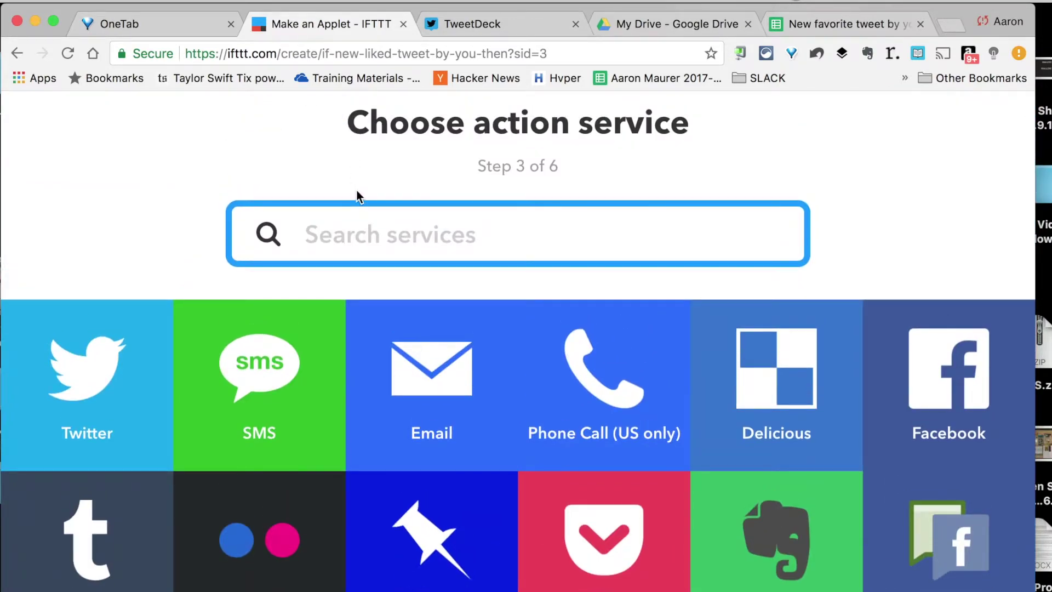
pyautogui.write('sheet')
pyautogui.click(487, 348)
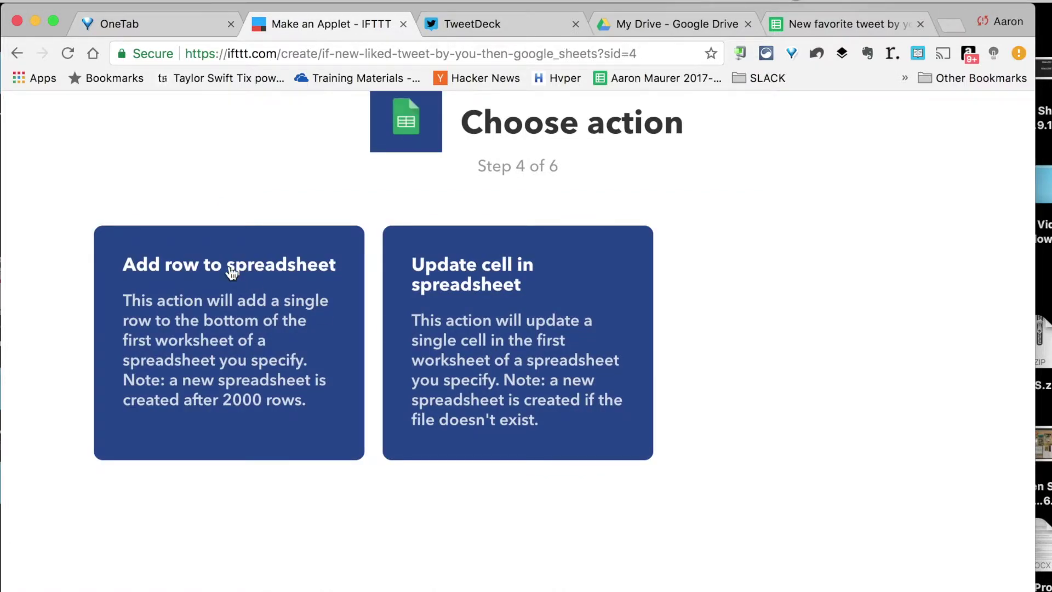
pyautogui.click(231, 268)
# - Rename the action's spreadsheet to 'Maker Ideas from Twitter'
pyautogui.scroll(-3, 260, 392)
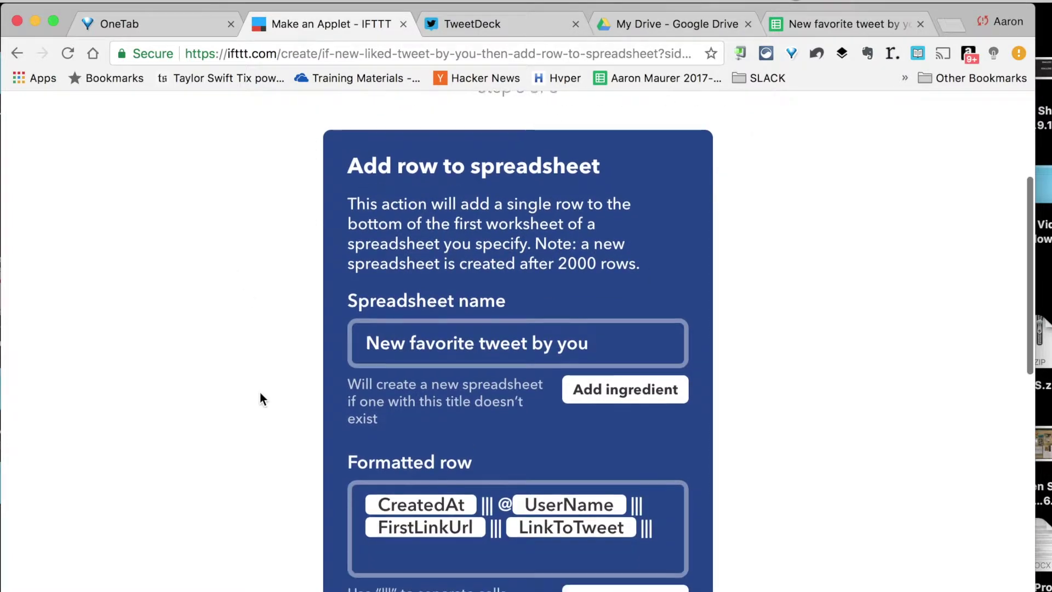
pyautogui.click(470, 341)
pyautogui.press('super+a')
pyautogui.write('M')
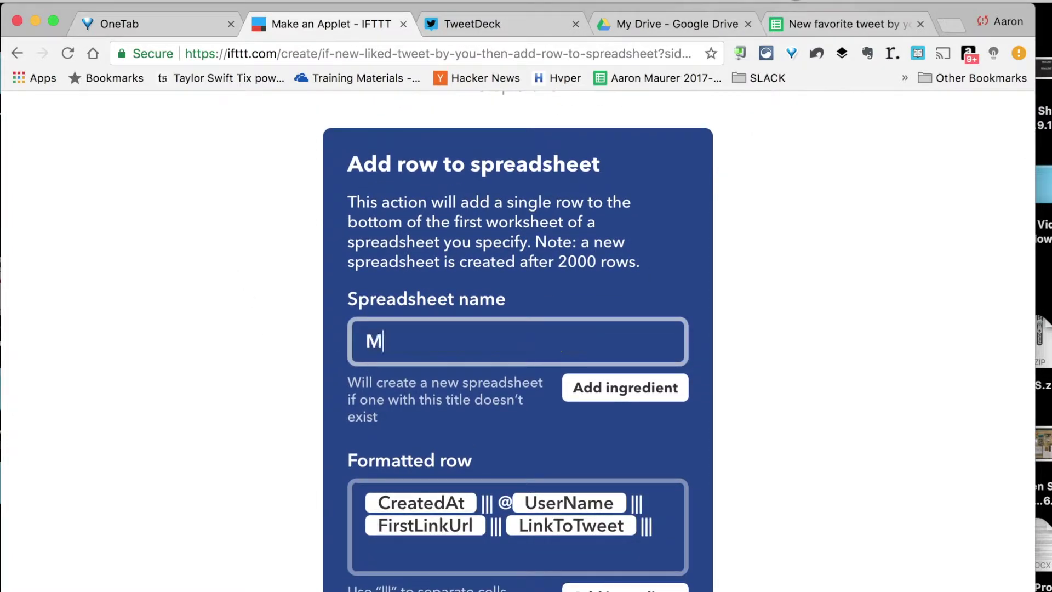
pyautogui.write('aker Ideas from Twitter')
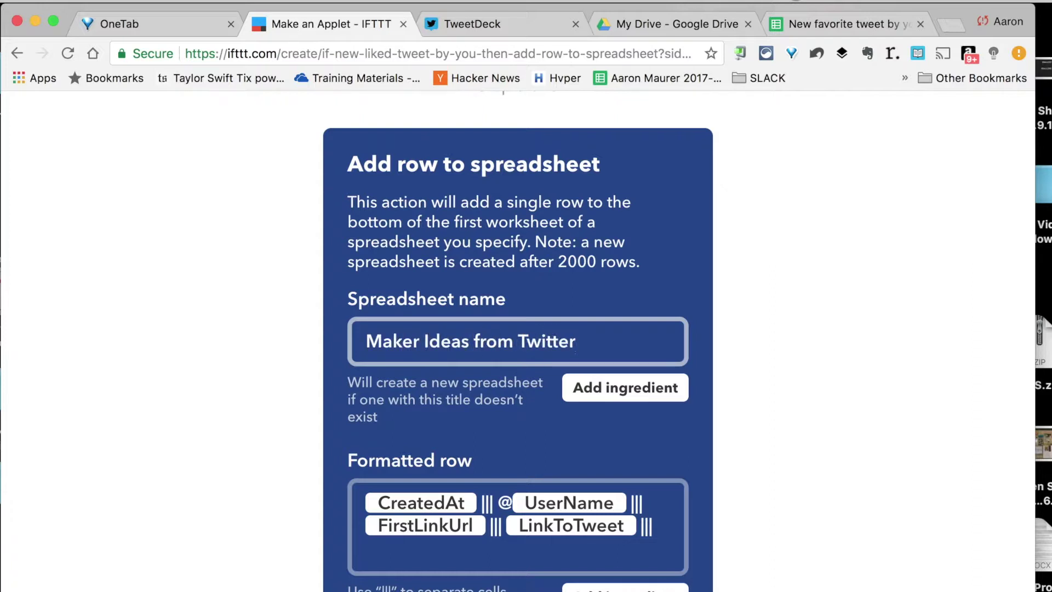
pyautogui.click(447, 413)
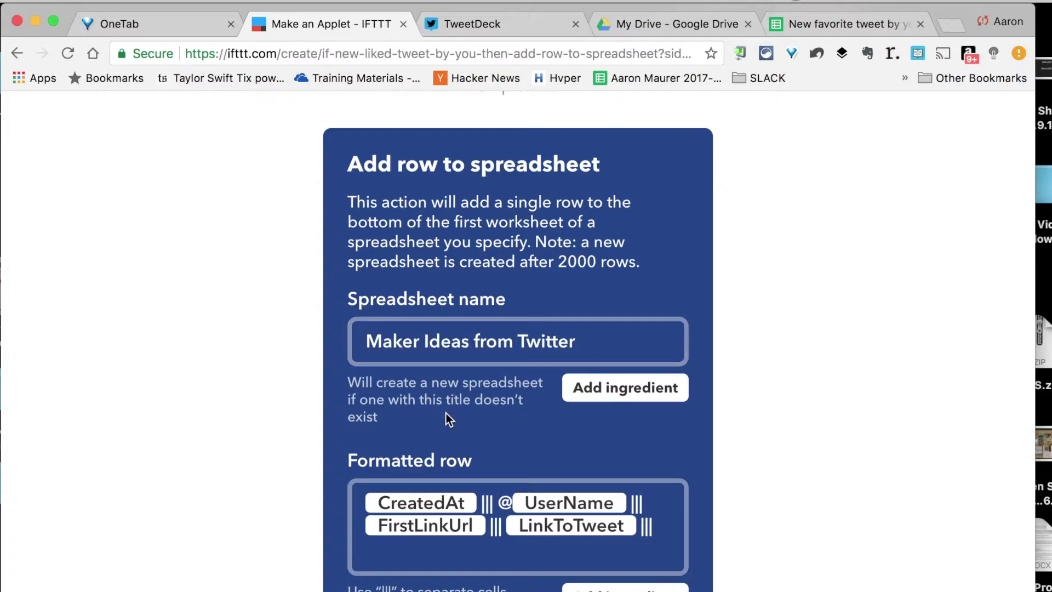
# - Check the formatted row ingredients and Drive folder path IFTTT/Twitter, then create the action
pyautogui.click(589, 394)
pyautogui.click(521, 395)
pyautogui.scroll(-3, 522, 395)
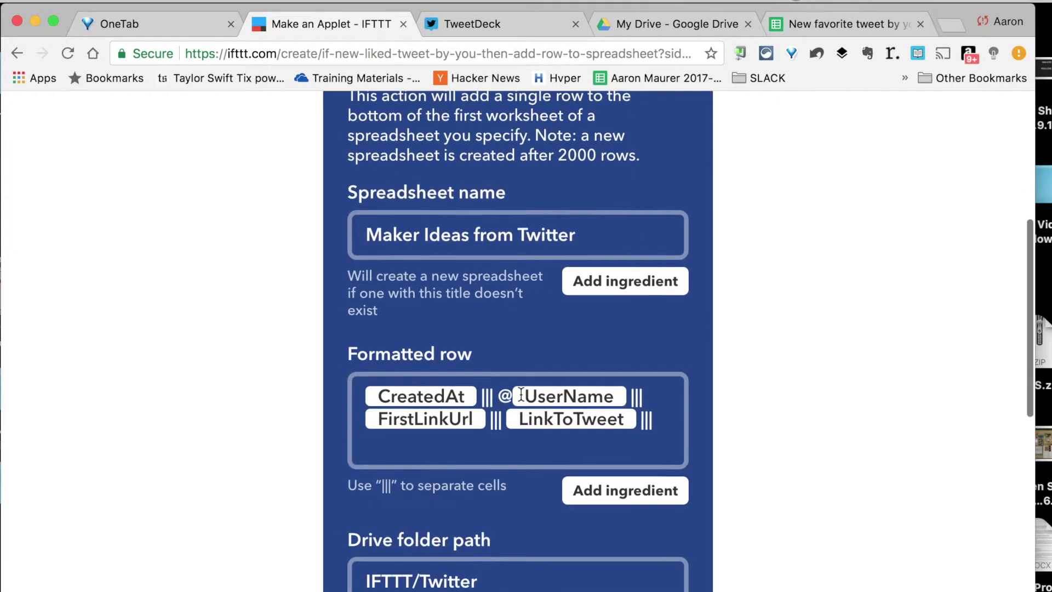
pyautogui.click(617, 282)
pyautogui.click(480, 296)
pyautogui.scroll(-4, 453, 308)
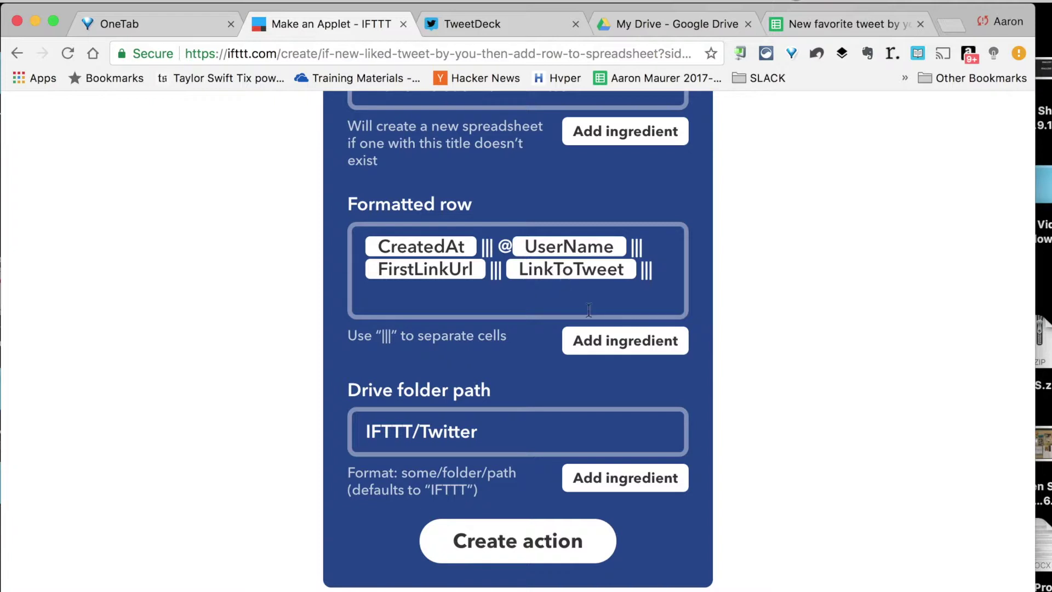
pyautogui.click(601, 349)
pyautogui.scroll(-2, 619, 471)
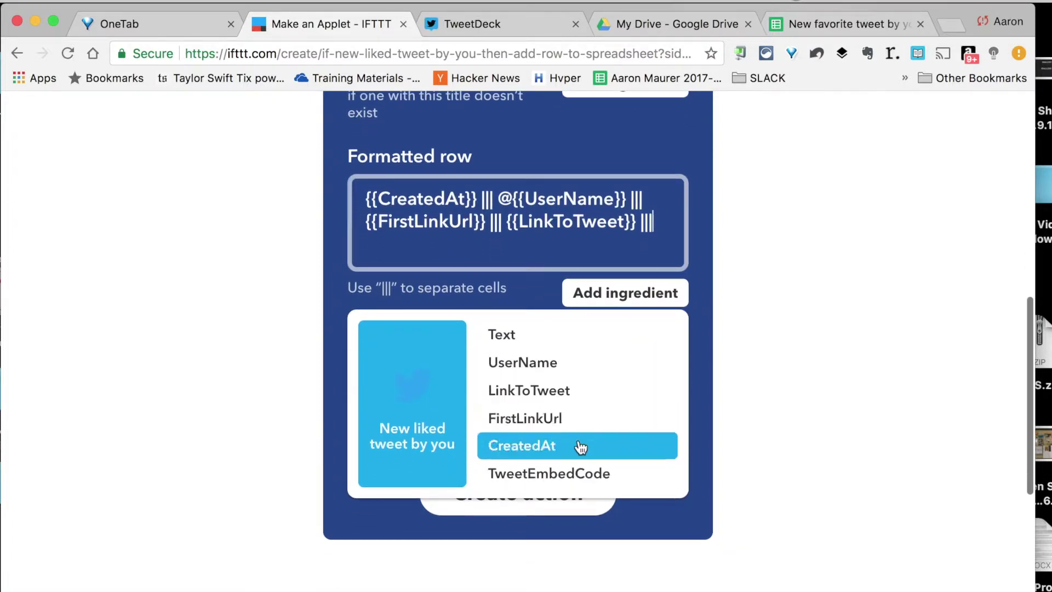
pyautogui.click(837, 390)
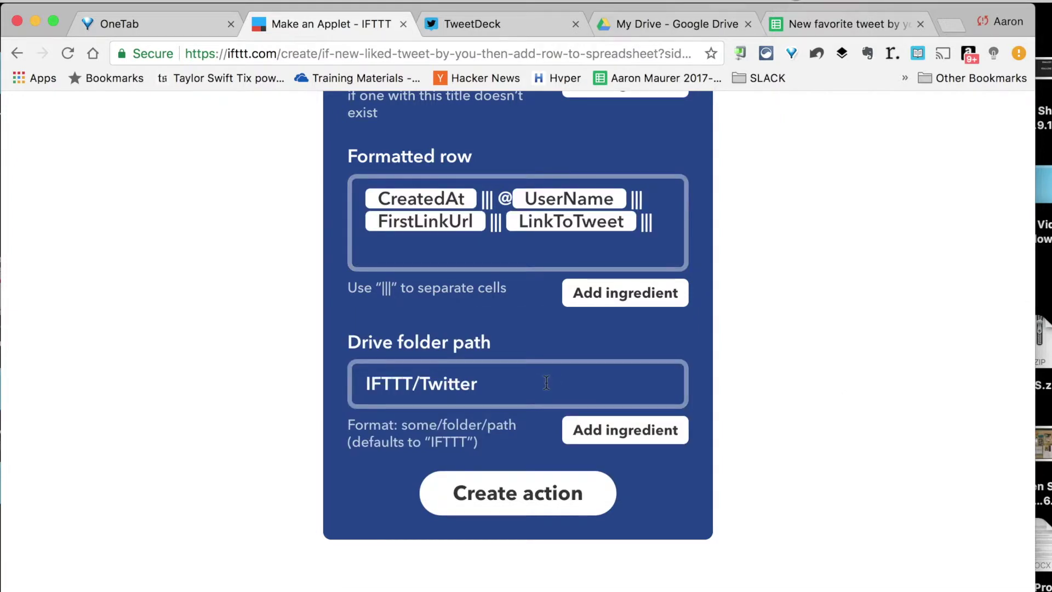
pyautogui.scroll(-3, 439, 348)
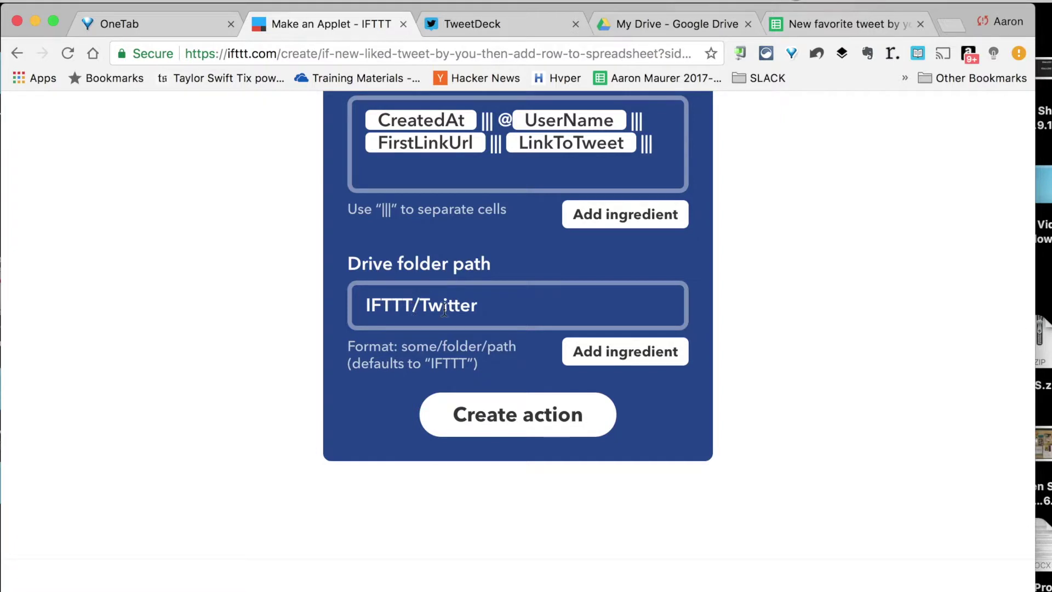
pyautogui.click(503, 416)
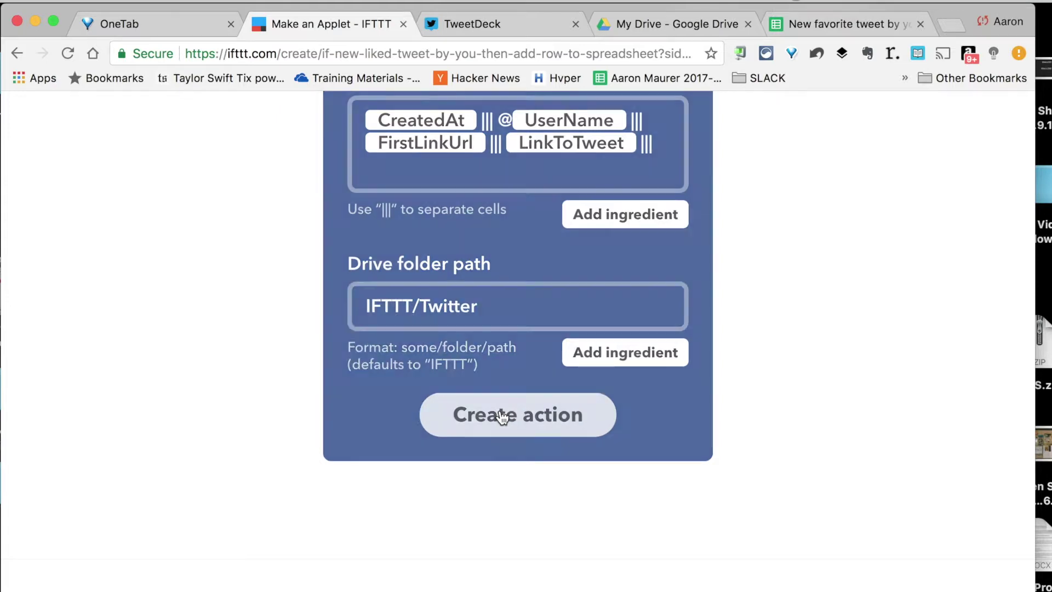
# - Review the applet summary and close the old 'New favorite tweet by you' spreadsheet tab
pyautogui.scroll(8, 503, 417)
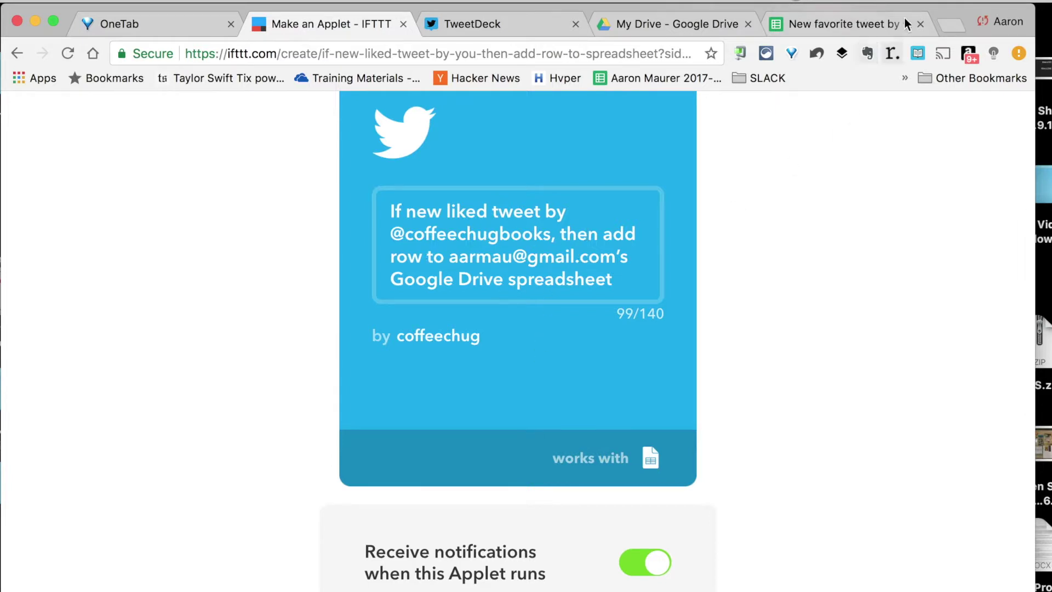
pyautogui.click(921, 24)
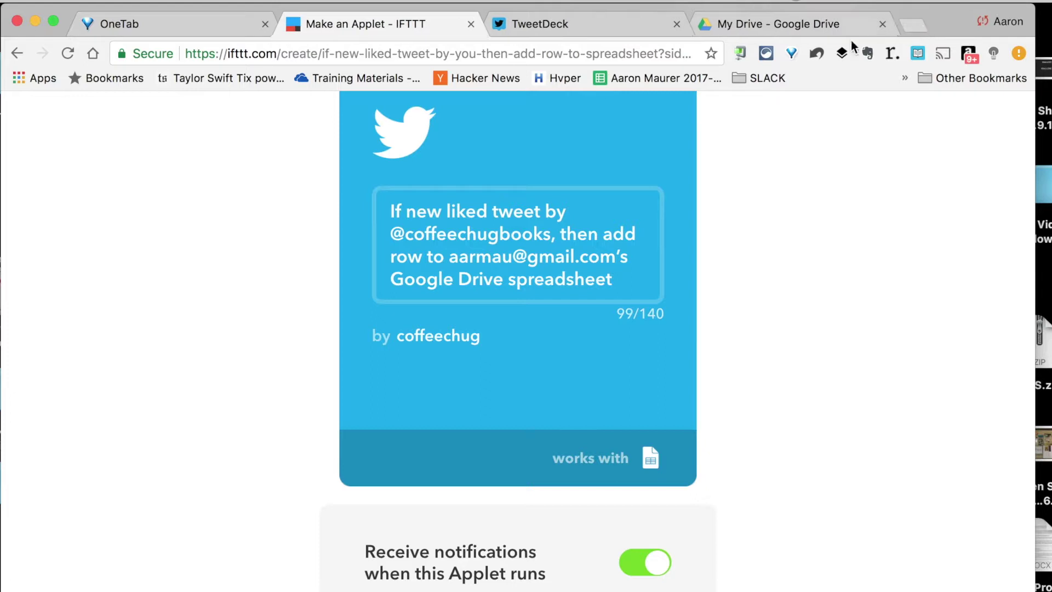
# - Reload the My Drive listing in Google Drive, then return to TweetDeck's hashtag columns
pyautogui.click(829, 26)
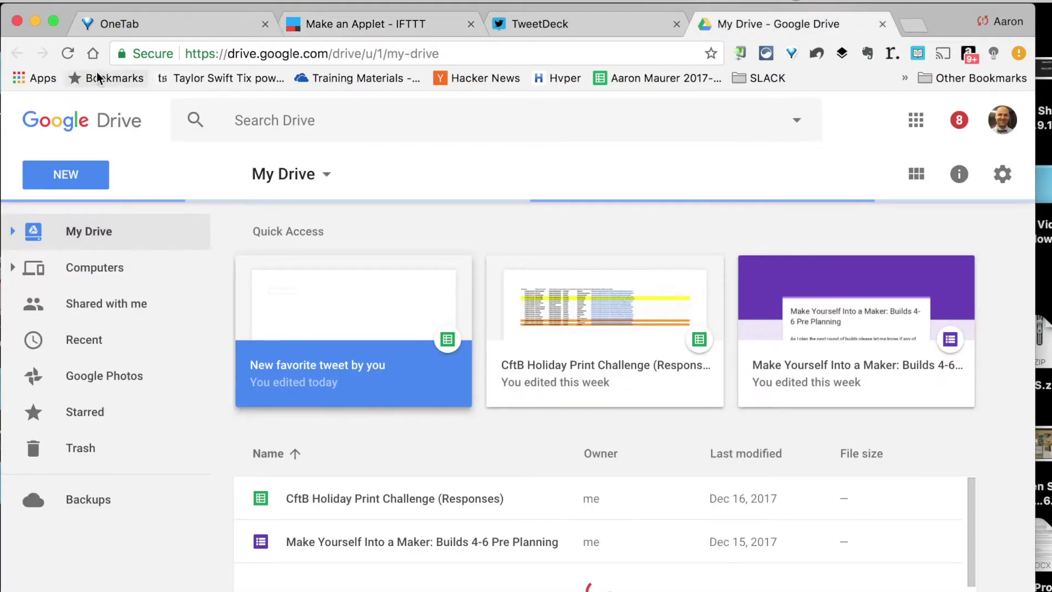
pyautogui.click(68, 53)
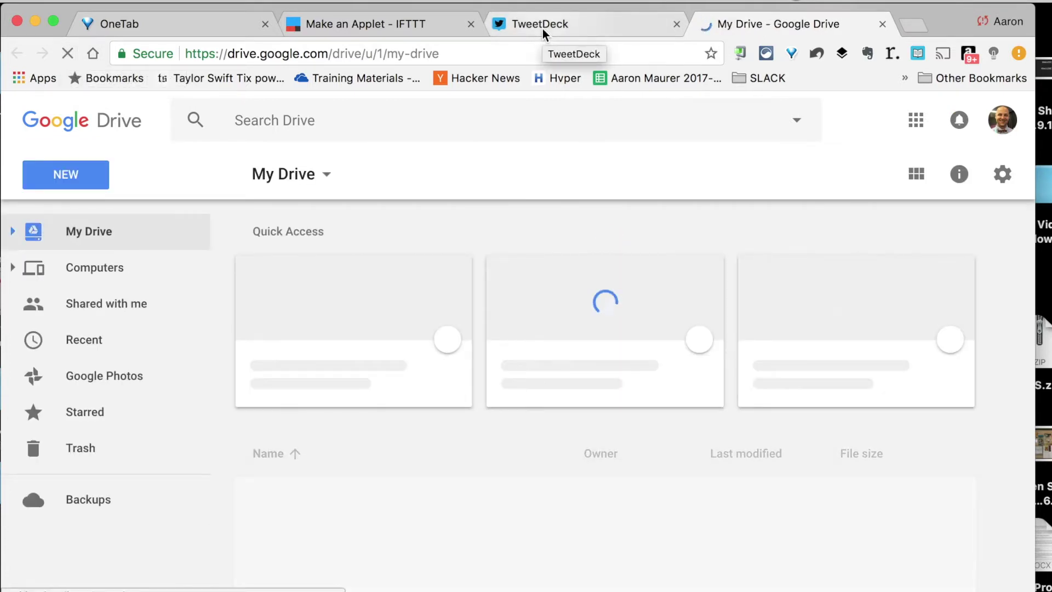
pyautogui.click(543, 29)
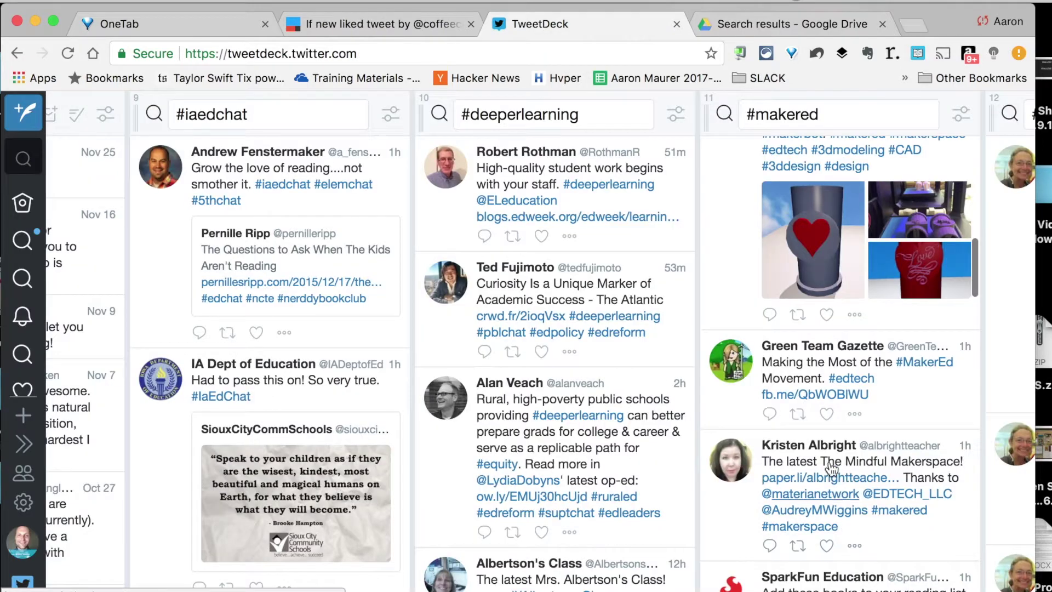
# - Like the Green Team Gazette #MakerEd tweet, run Check now, and open the Maker Ideas from Twitter sheet
pyautogui.click(828, 415)
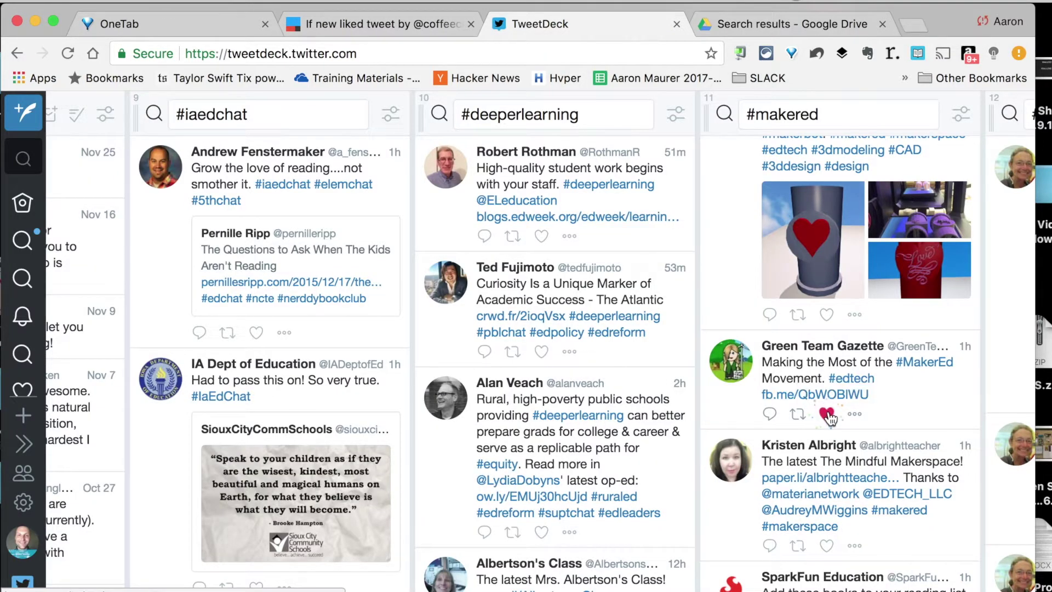
pyautogui.click(423, 20)
pyautogui.click(338, 273)
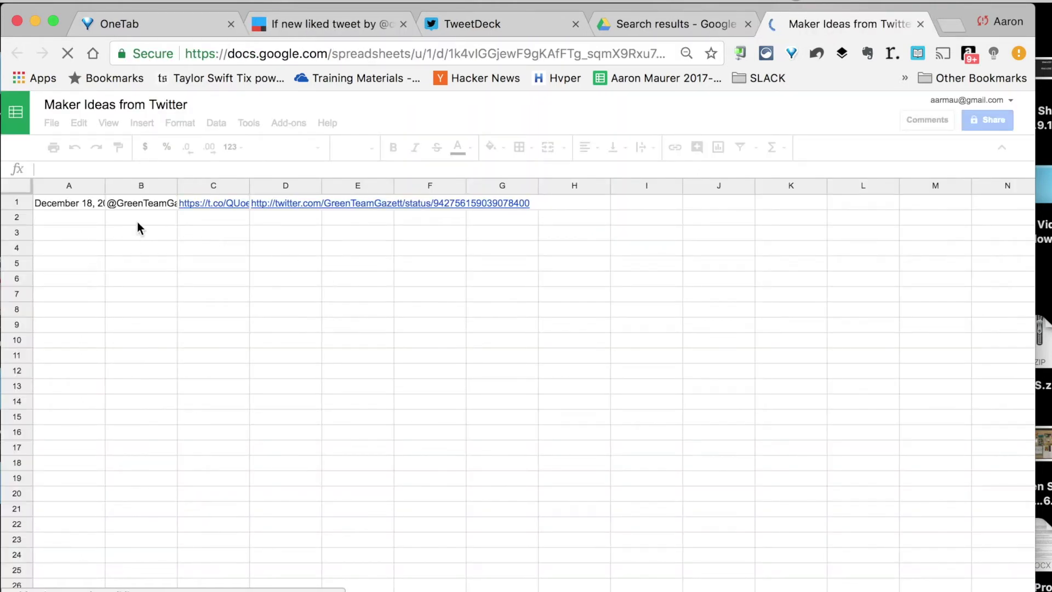
# - Apply Wrap text wrapping to every cell of the sheet, then clear the selection
pyautogui.click(12, 189)
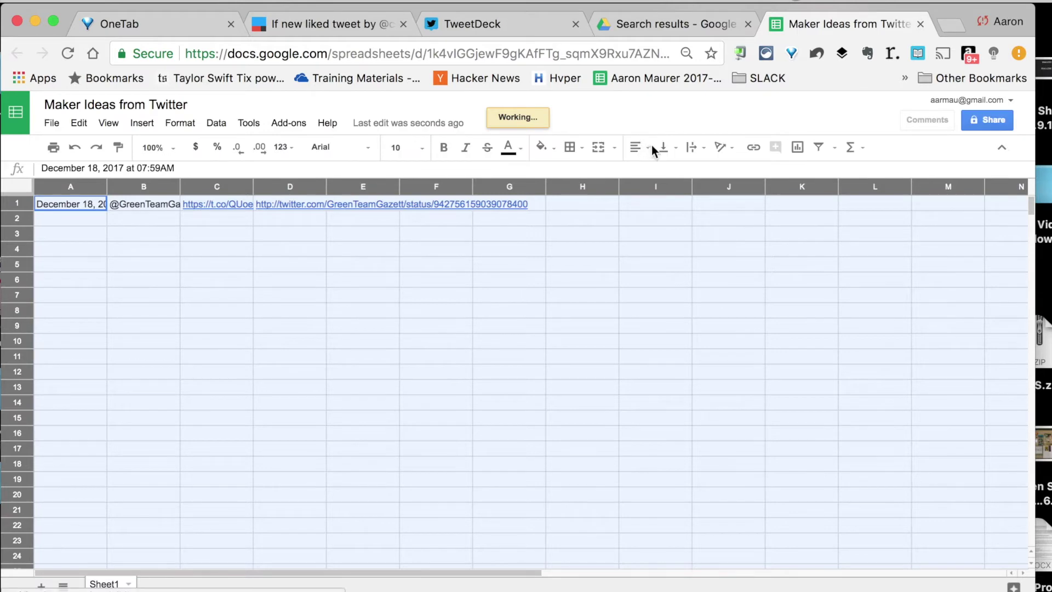
pyautogui.click(696, 154)
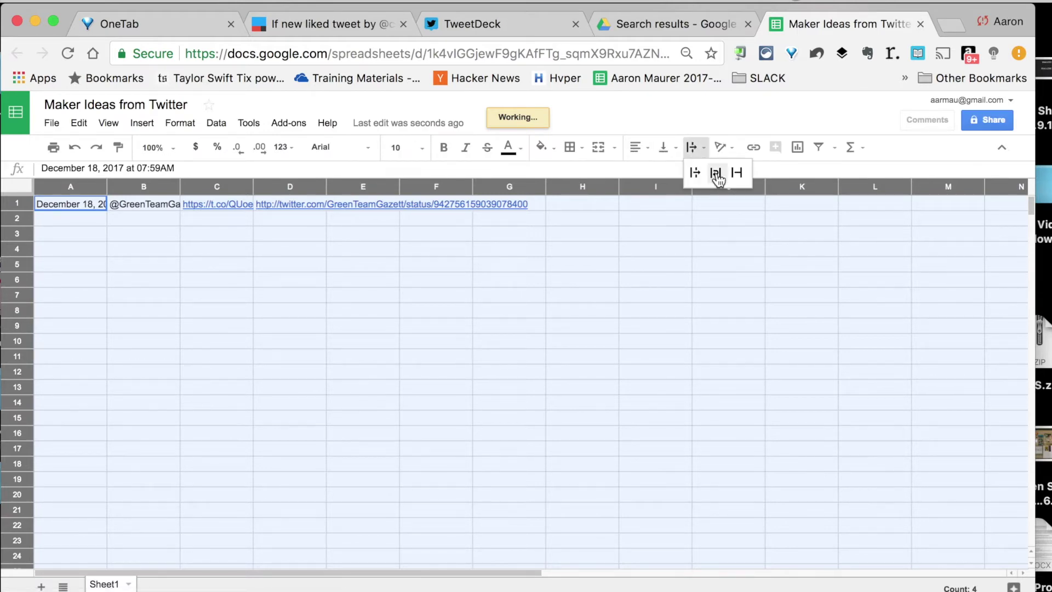
pyautogui.click(716, 173)
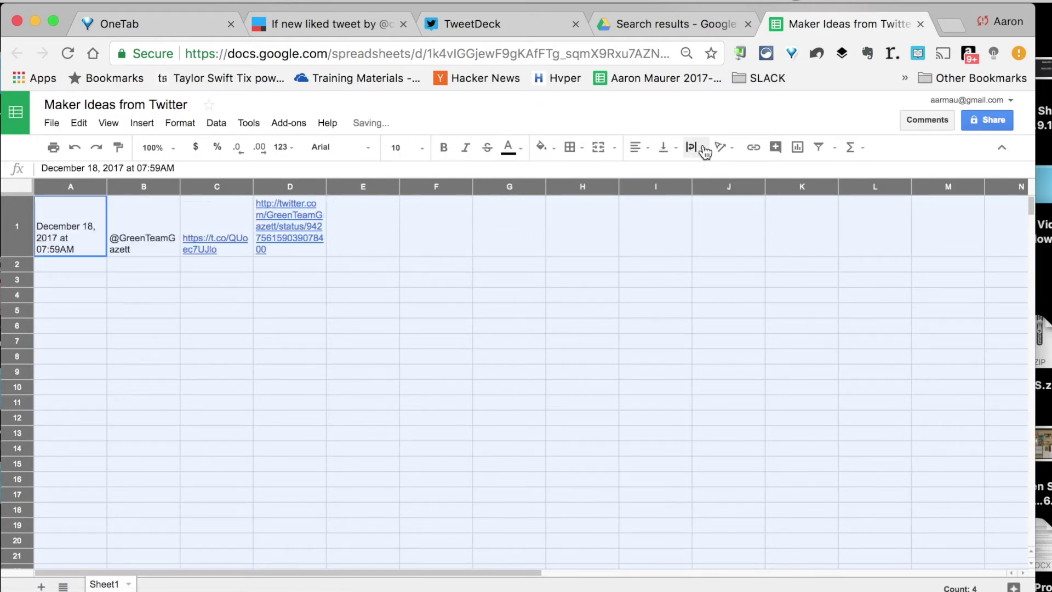
pyautogui.click(223, 376)
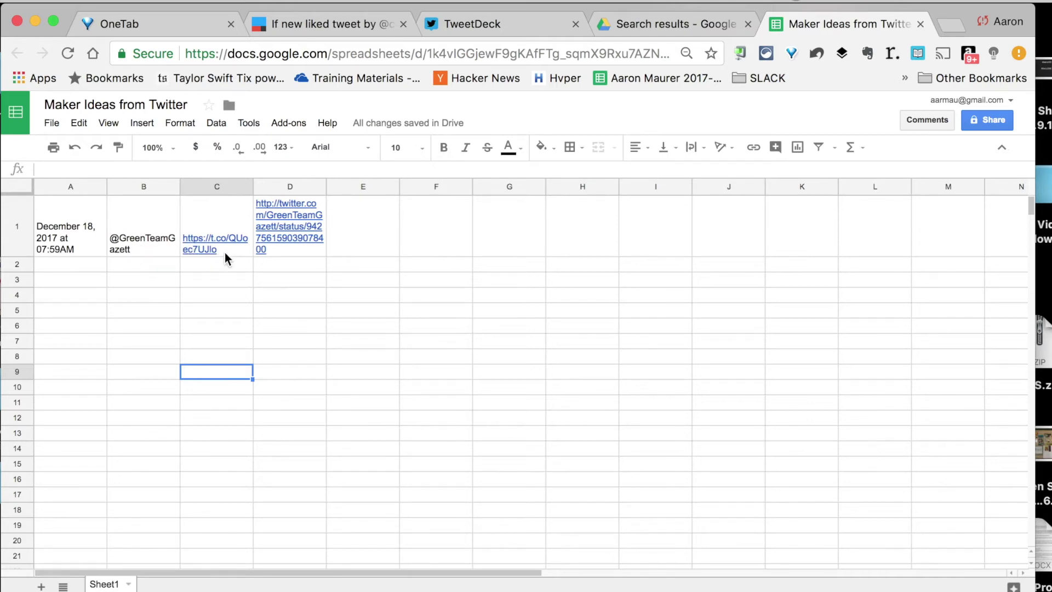
pyautogui.moveTo(278, 237)
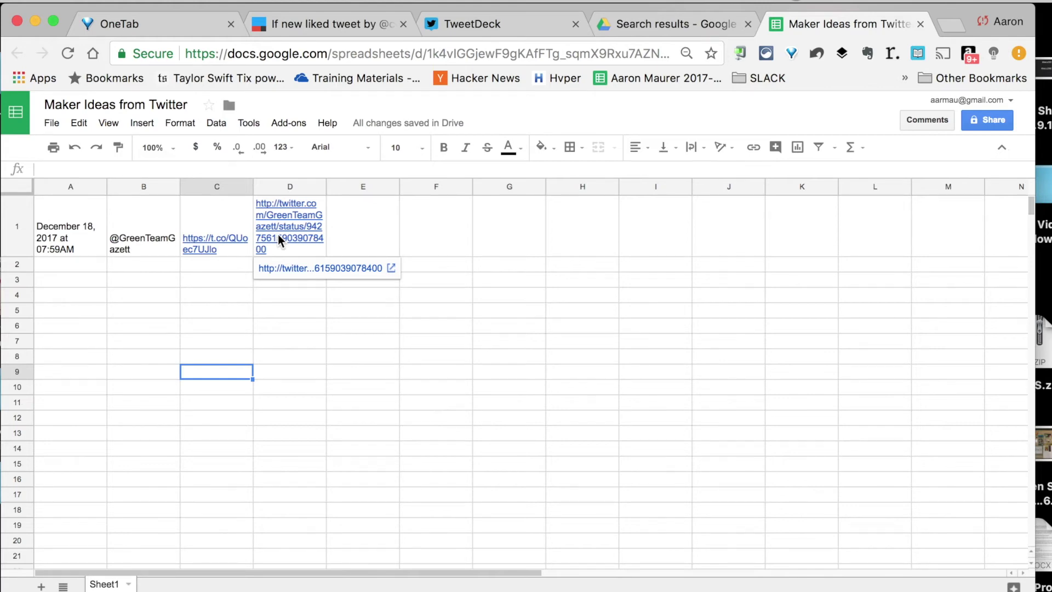
pyautogui.click(385, 224)
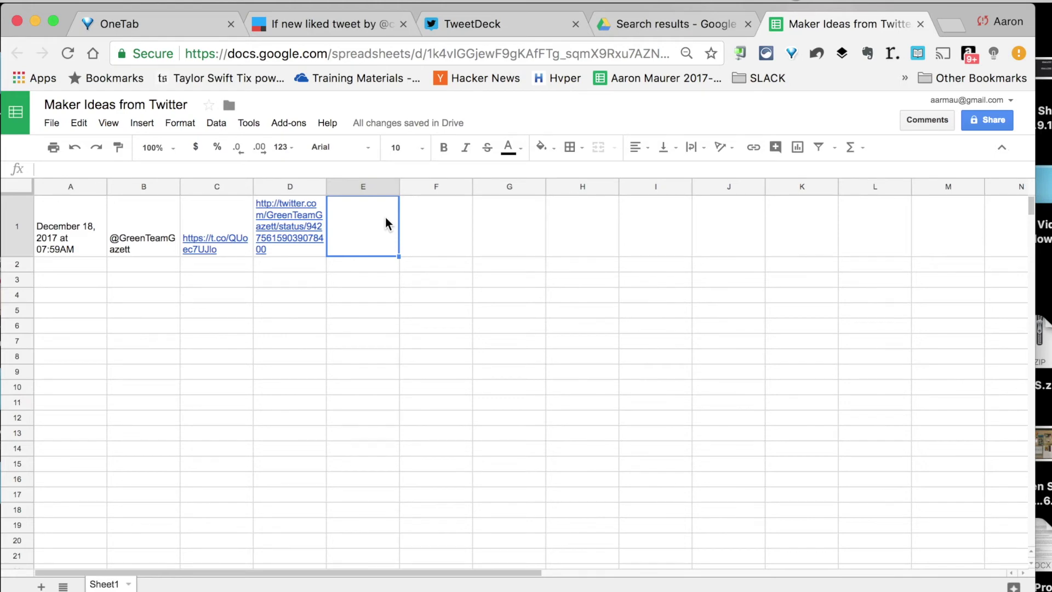